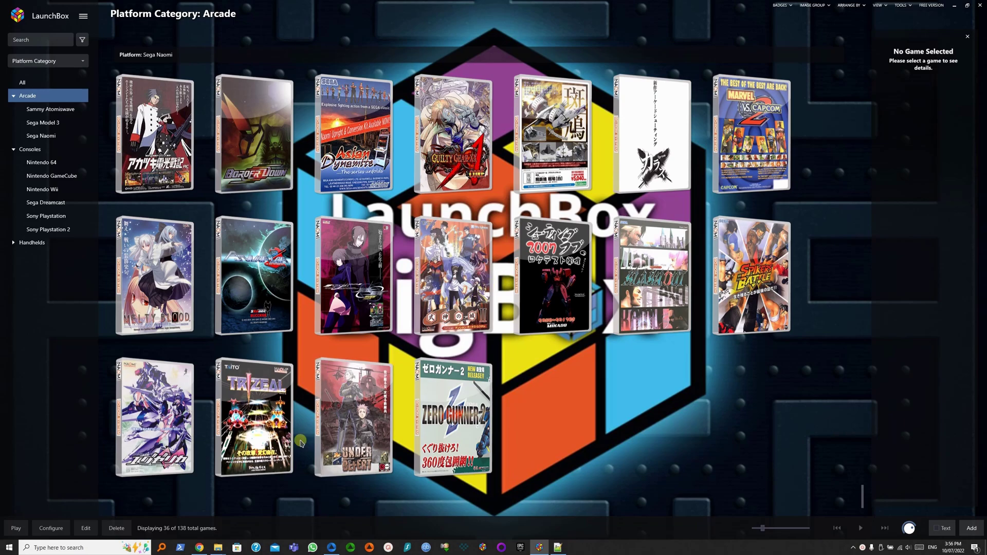
Step: Review the online Sega NAOMI 2 ROM folder and the BIOS archives in Flycast's data folder
{"action": "left_click", "coordinate": [201, 548]}
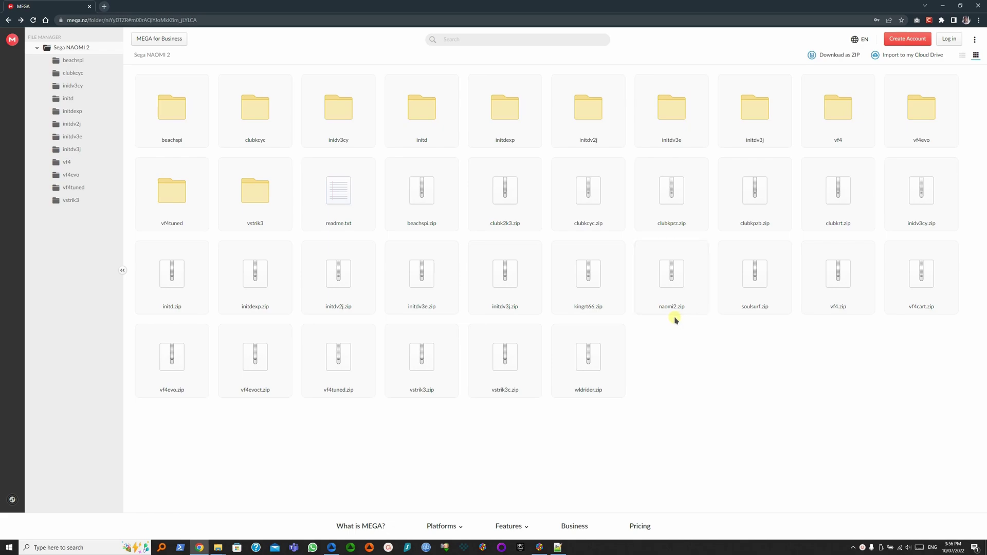
{"action": "mouse_move", "coordinate": [224, 541]}
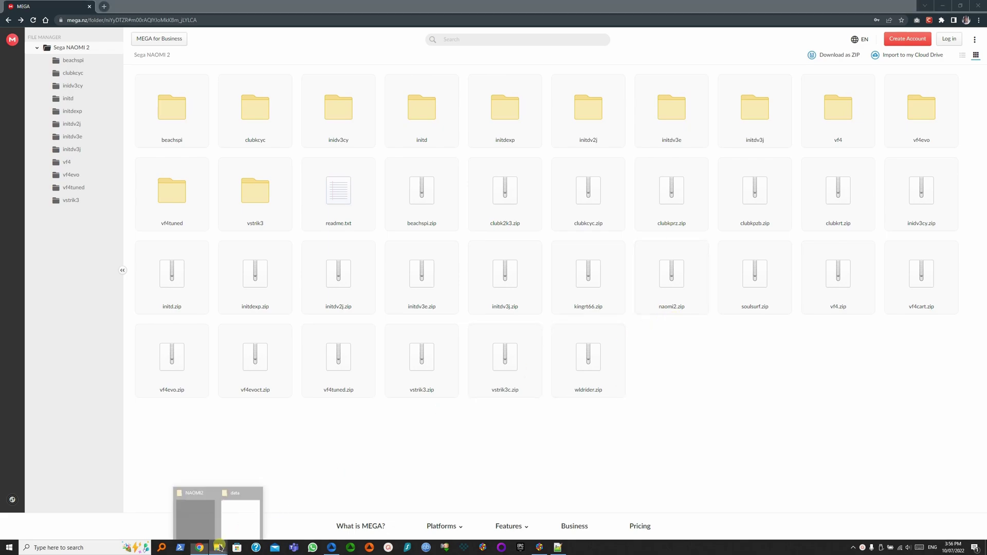
{"action": "left_click", "coordinate": [254, 514]}
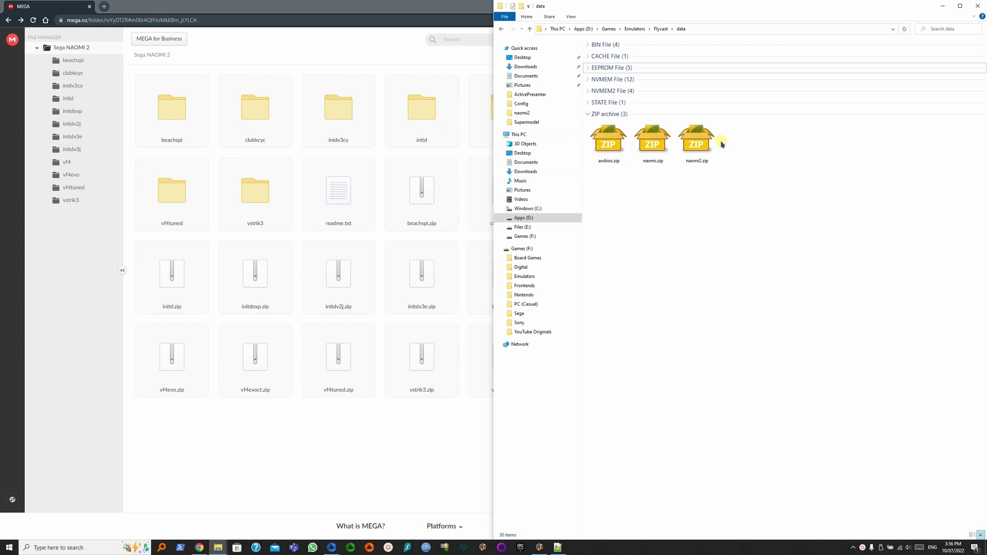
{"action": "left_click", "coordinate": [942, 6]}
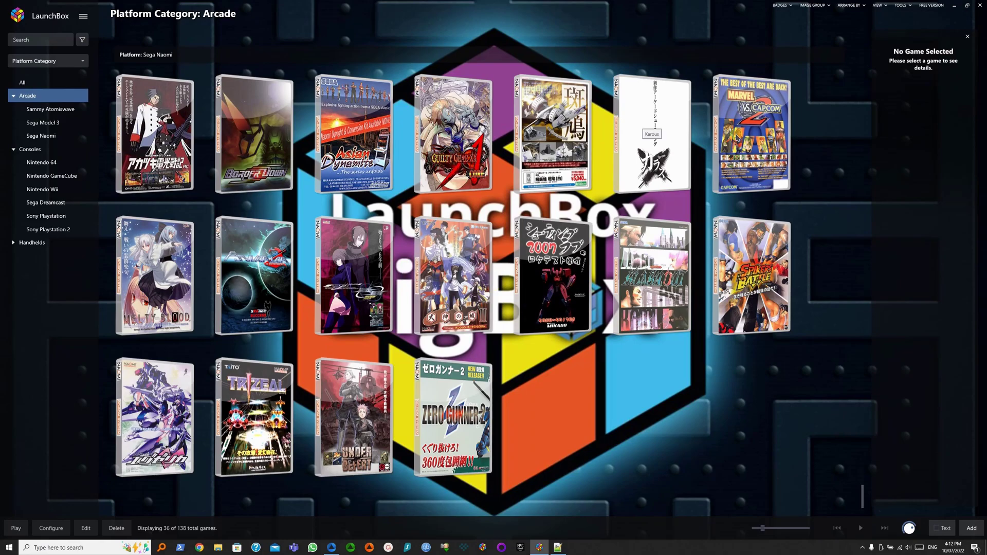
Step: Start a ROM files import and add vf4tuned.zip from the NAOMI2 ROMs folder
{"action": "left_click", "coordinate": [902, 6]}
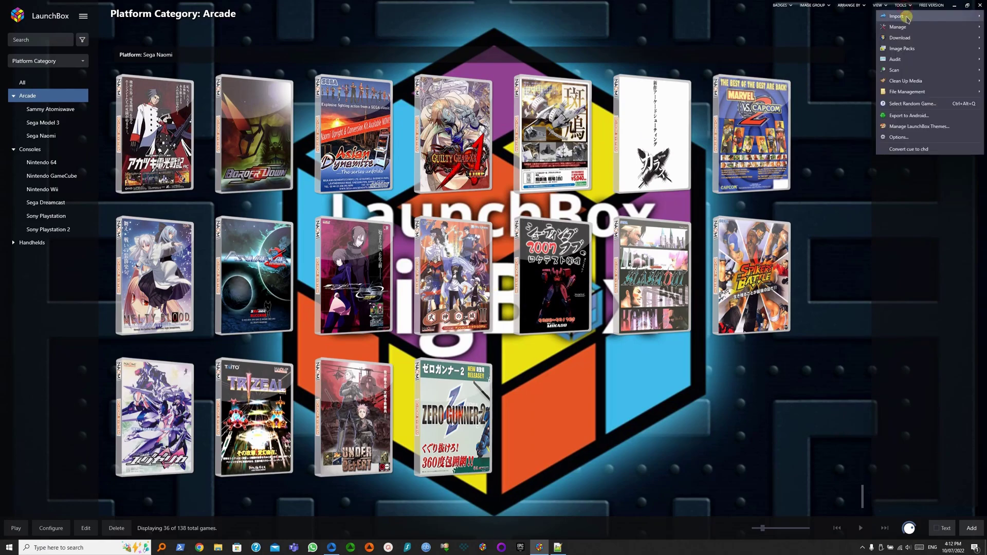
{"action": "mouse_move", "coordinate": [905, 16]}
{"action": "left_click", "coordinate": [867, 17]}
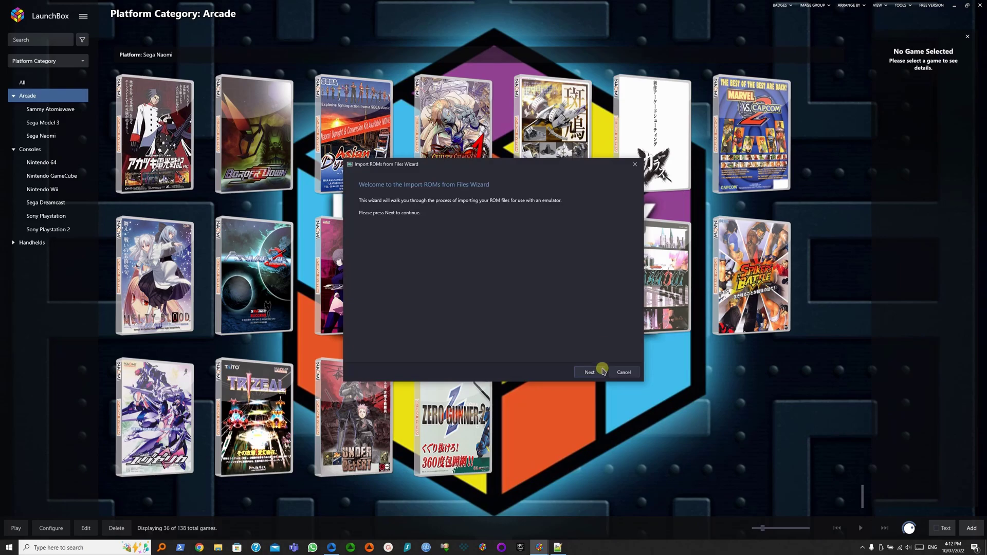
{"action": "left_click", "coordinate": [580, 378]}
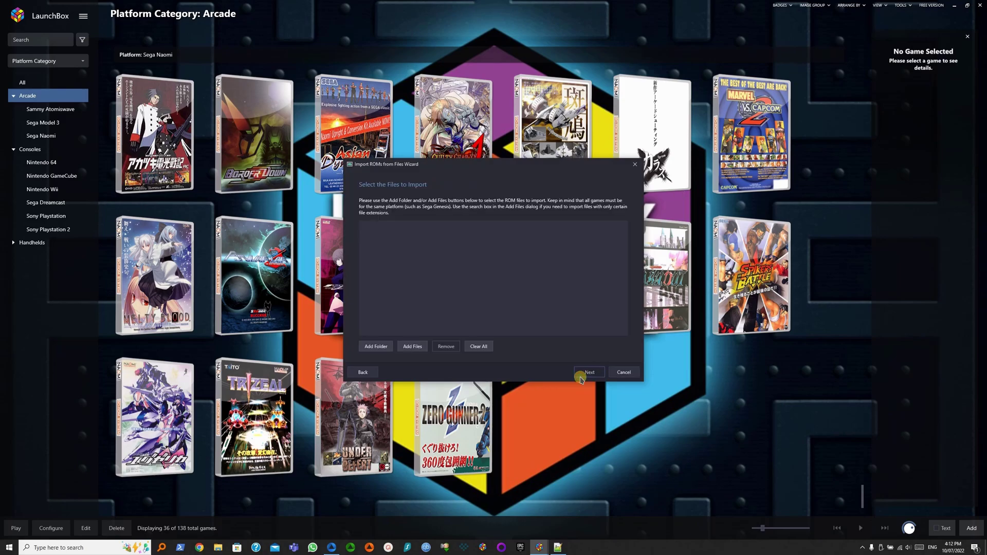
{"action": "left_click", "coordinate": [413, 347]}
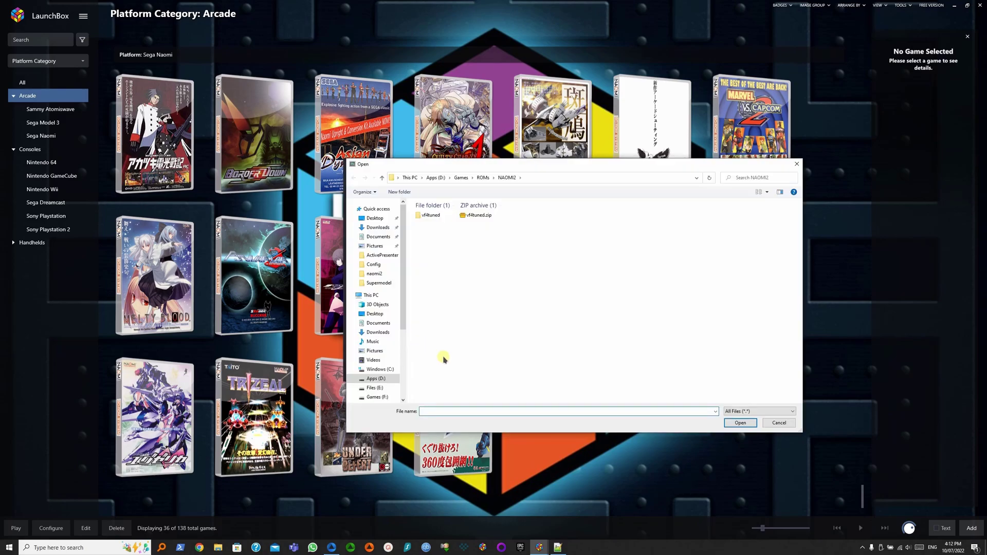
{"action": "double_click", "coordinate": [475, 216]}
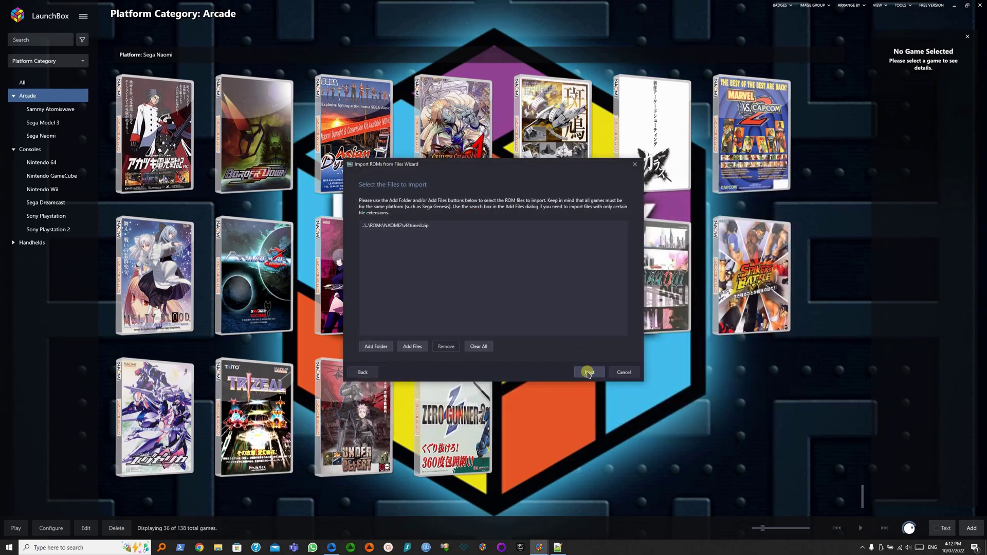
Step: Set the platform for the imported game to Sega Naomi 2
{"action": "left_click", "coordinate": [588, 373]}
{"action": "left_click", "coordinate": [490, 215]}
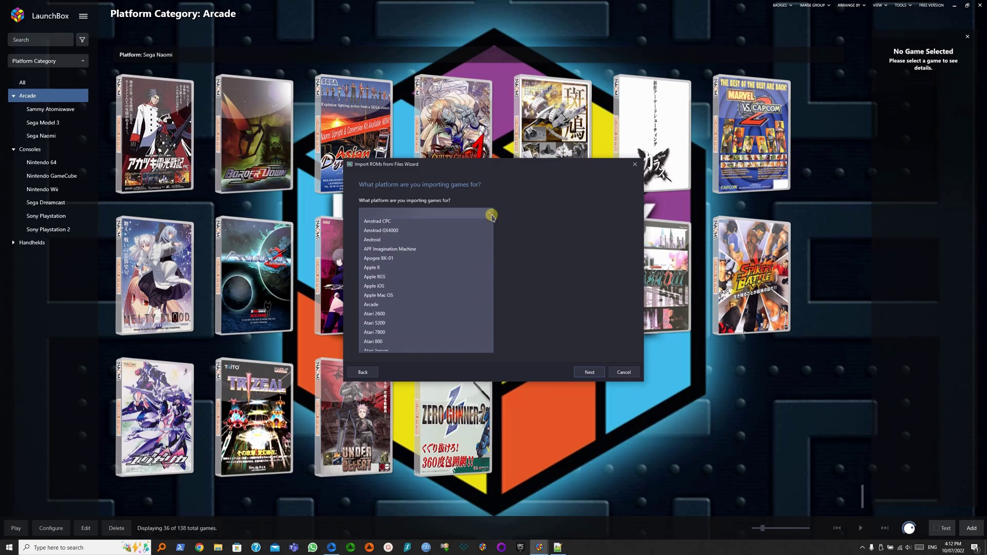
{"action": "left_click_drag", "start_coordinate": [490, 236], "coordinate": [493, 346]}
{"action": "scroll", "coordinate": [405, 370], "scroll_direction": "down", "scroll_amount": 1}
{"action": "left_click", "coordinate": [404, 373]}
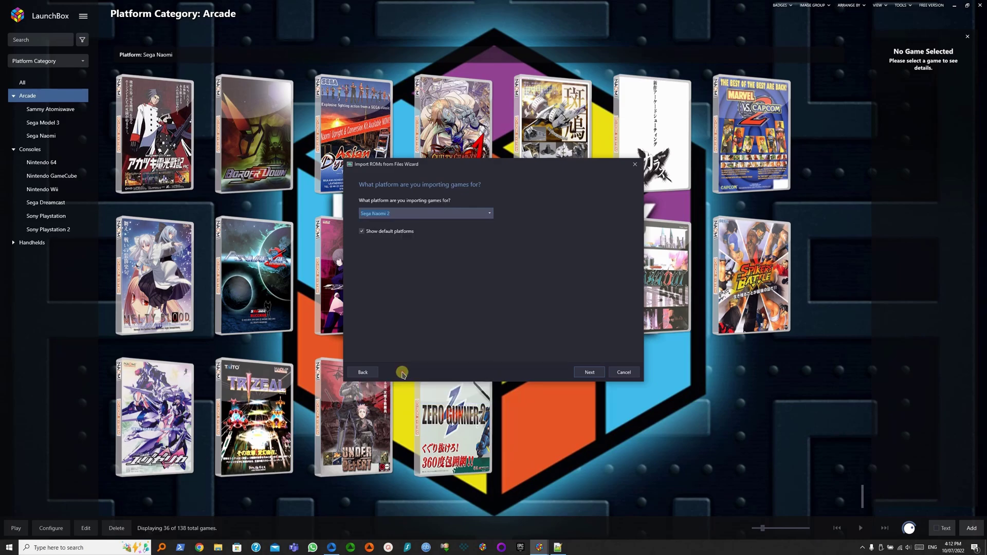
{"action": "left_click", "coordinate": [582, 373]}
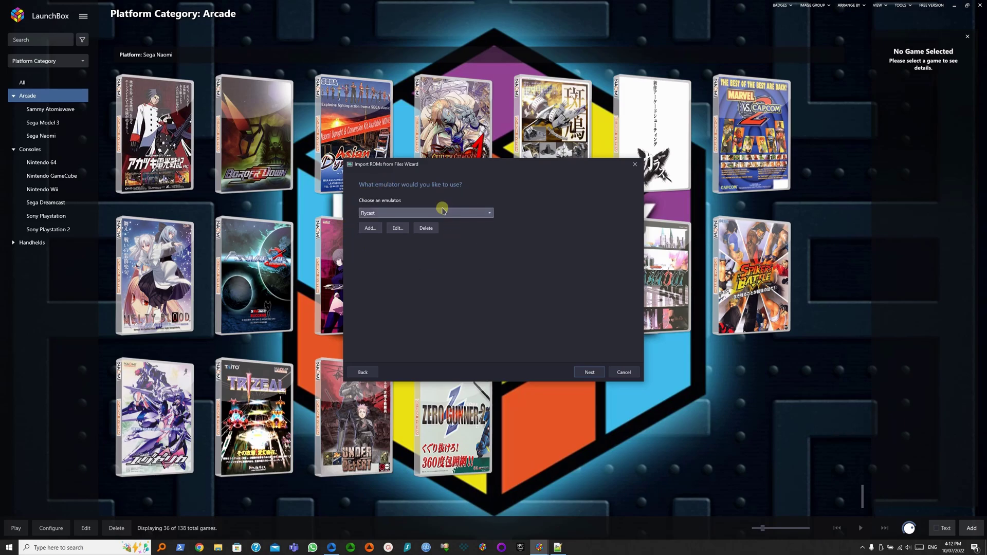
Step: Keep Flycast as the emulator and the ROM in its current location, accepting the preset metadata and media downloads
{"action": "left_click", "coordinate": [585, 373]}
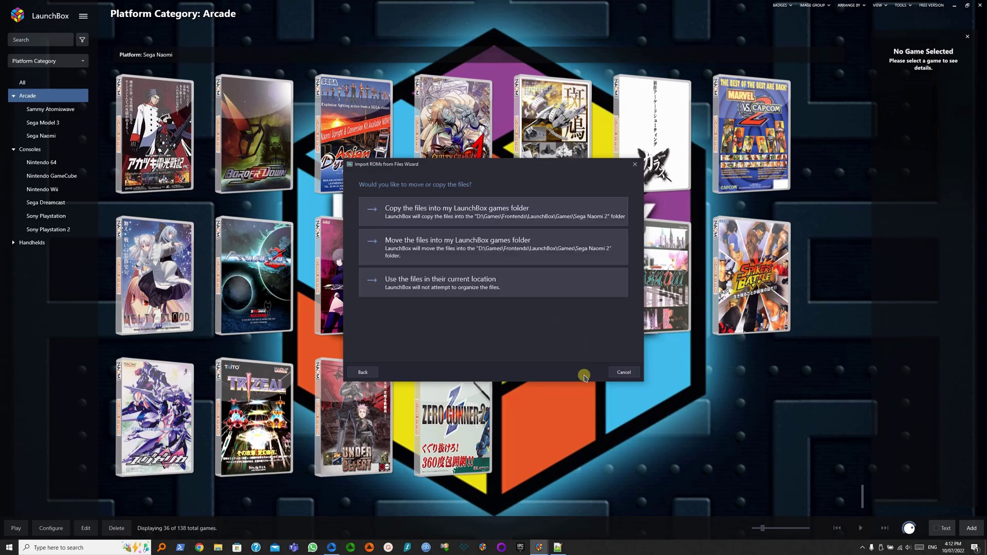
{"action": "left_click", "coordinate": [434, 297]}
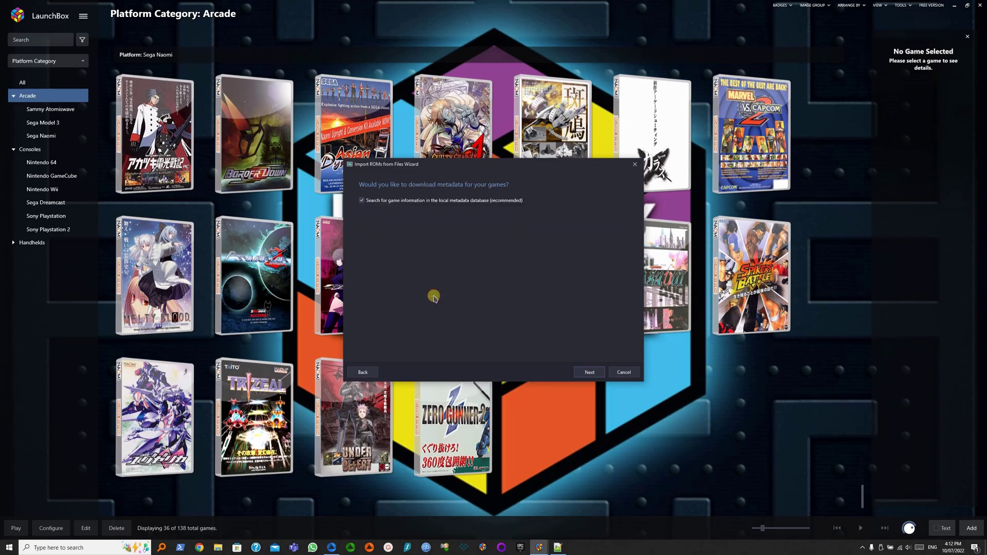
{"action": "left_click", "coordinate": [582, 372]}
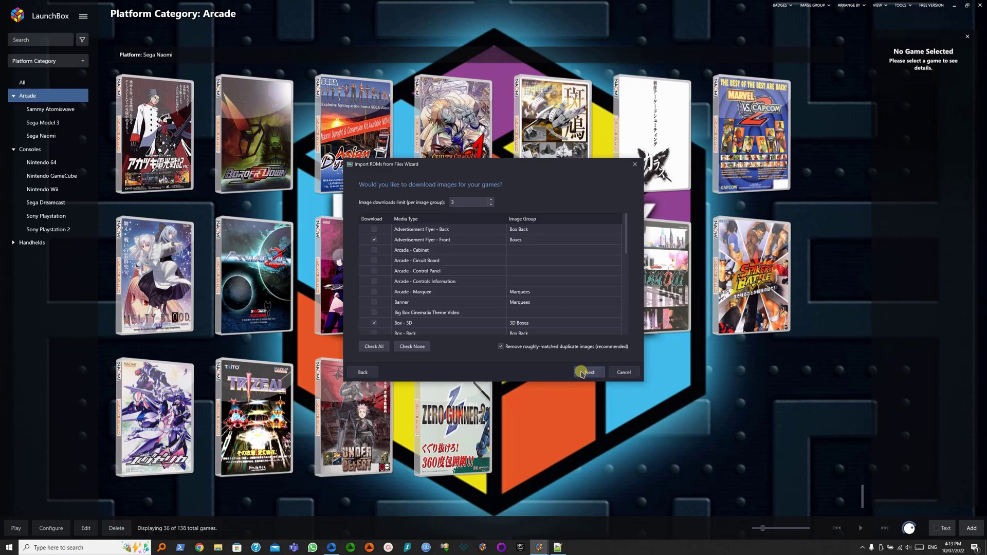
{"action": "left_click", "coordinate": [582, 372]}
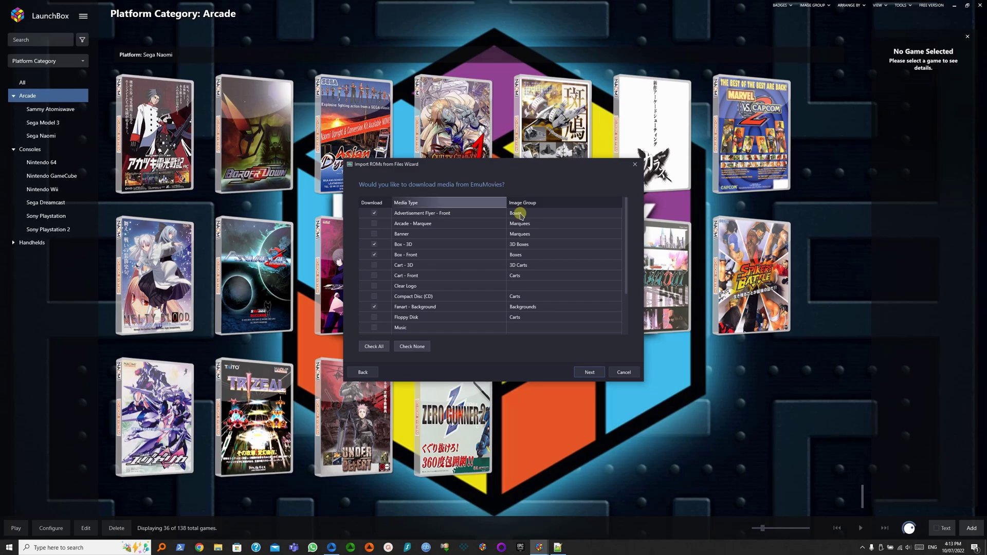
{"action": "left_click", "coordinate": [589, 374]}
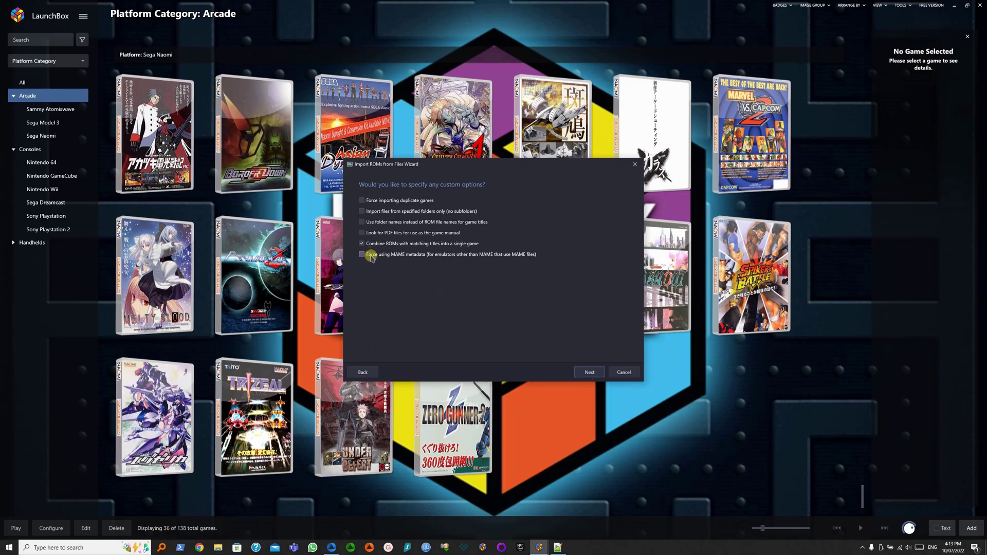
Step: Force MAME metadata and finish the import with all clones included and every skip filter cleared
{"action": "left_click", "coordinate": [589, 373]}
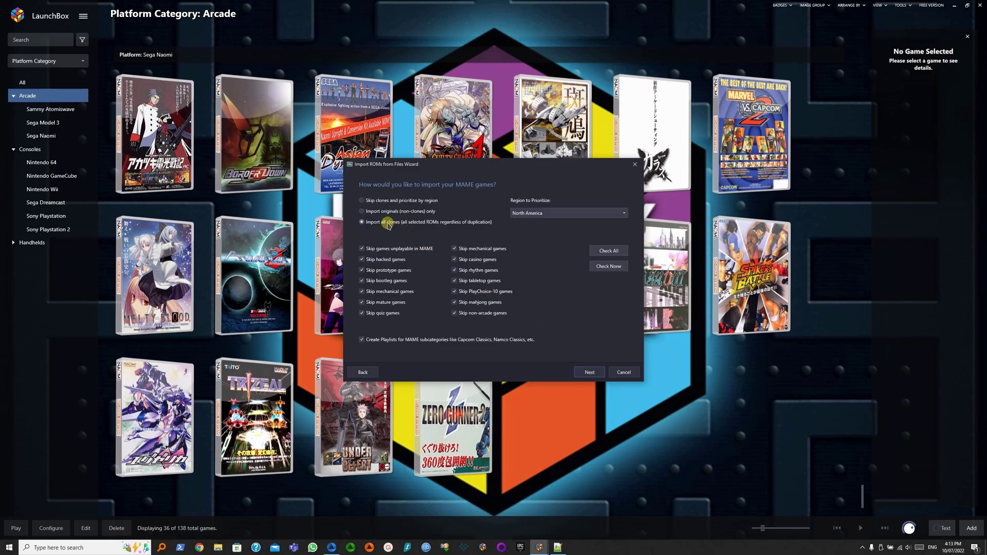
{"action": "left_click", "coordinate": [606, 266]}
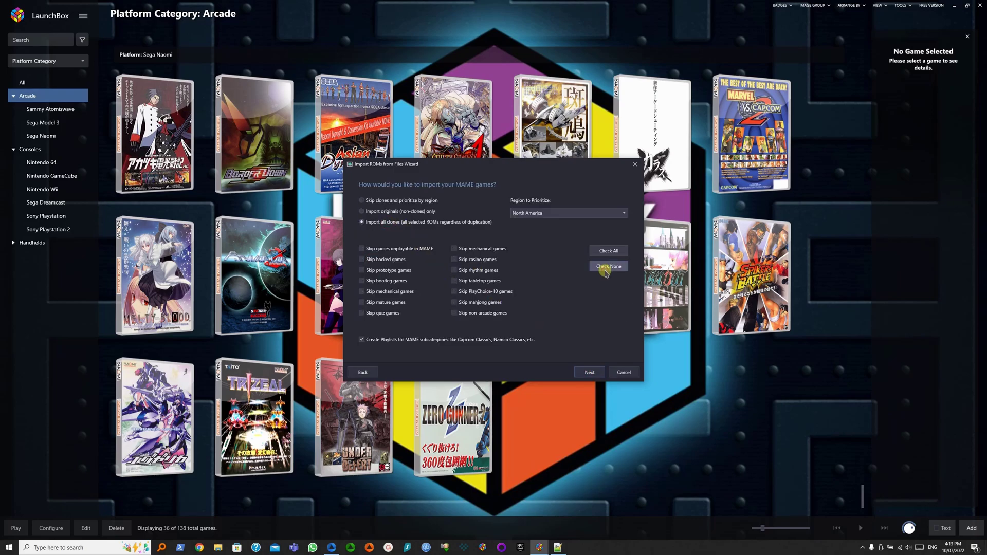
{"action": "left_click", "coordinate": [589, 374]}
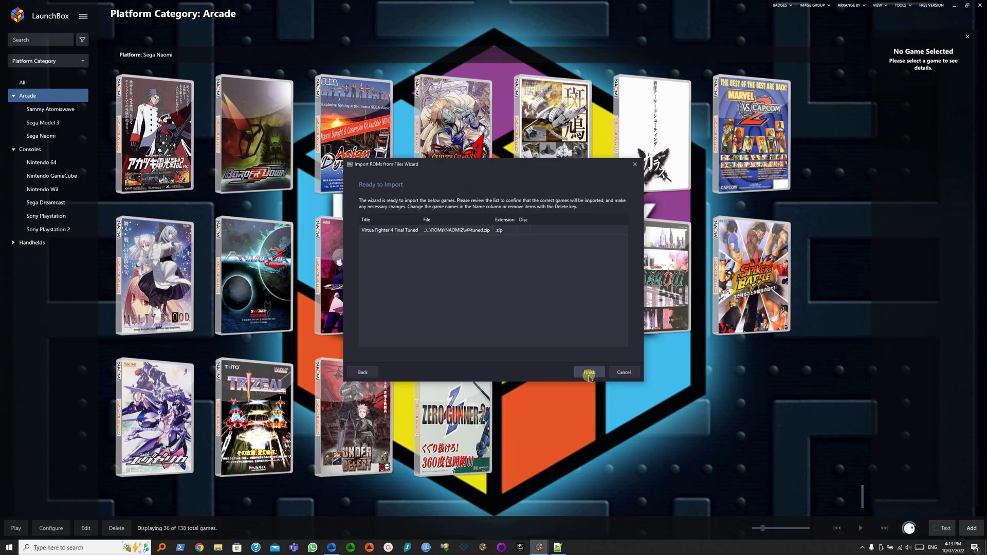
{"action": "left_click", "coordinate": [590, 373]}
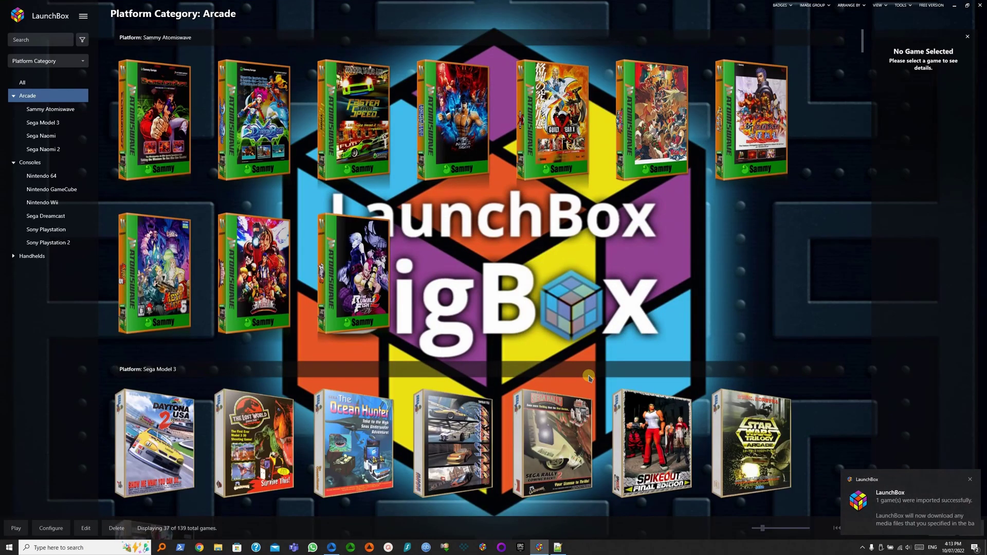
Step: Launch Virtua Fighter 4 Final Tuned from the Sega Naomi 2 section and enter its system test menu
{"action": "scroll", "coordinate": [589, 377], "scroll_direction": "down", "scroll_amount": 10}
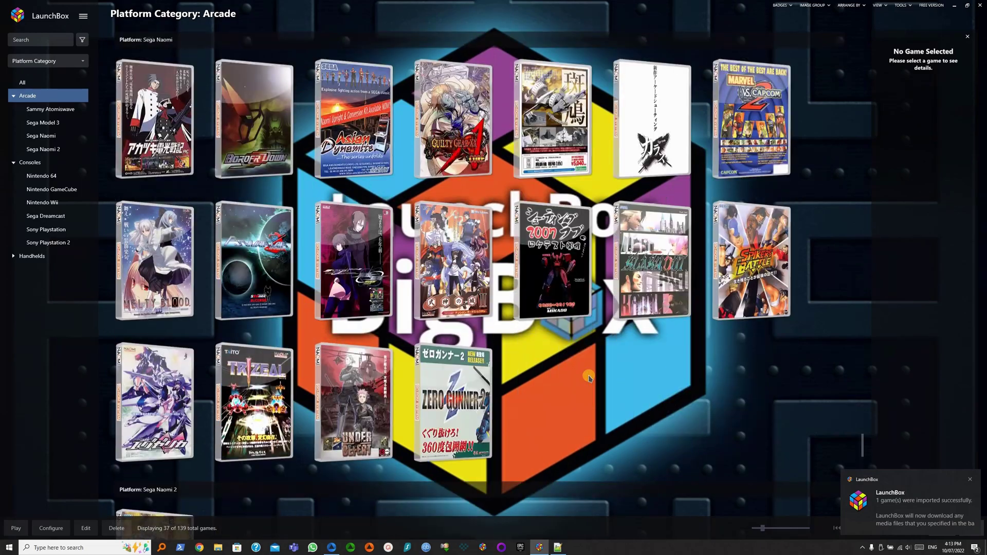
{"action": "scroll", "coordinate": [589, 378], "scroll_direction": "down", "scroll_amount": 3}
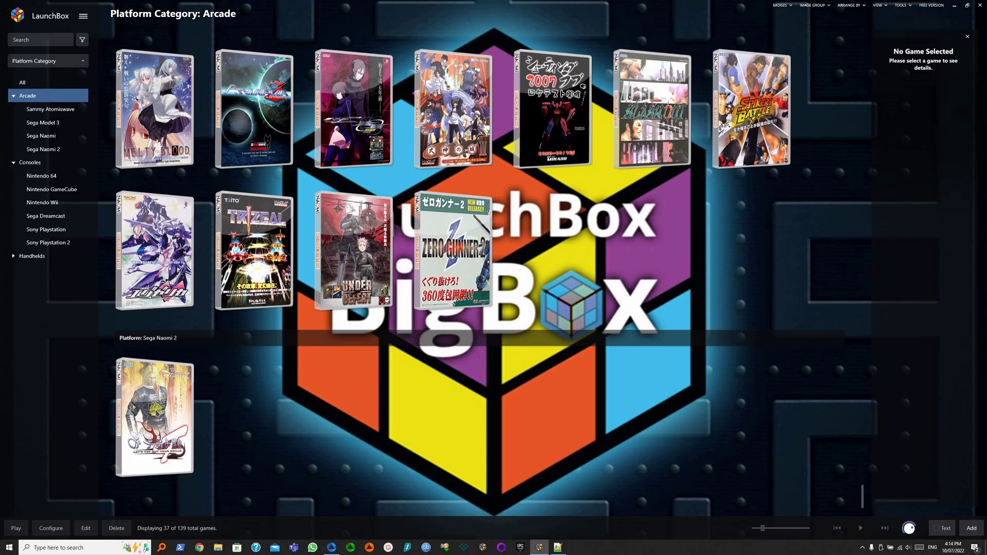
{"action": "left_click", "coordinate": [155, 416]}
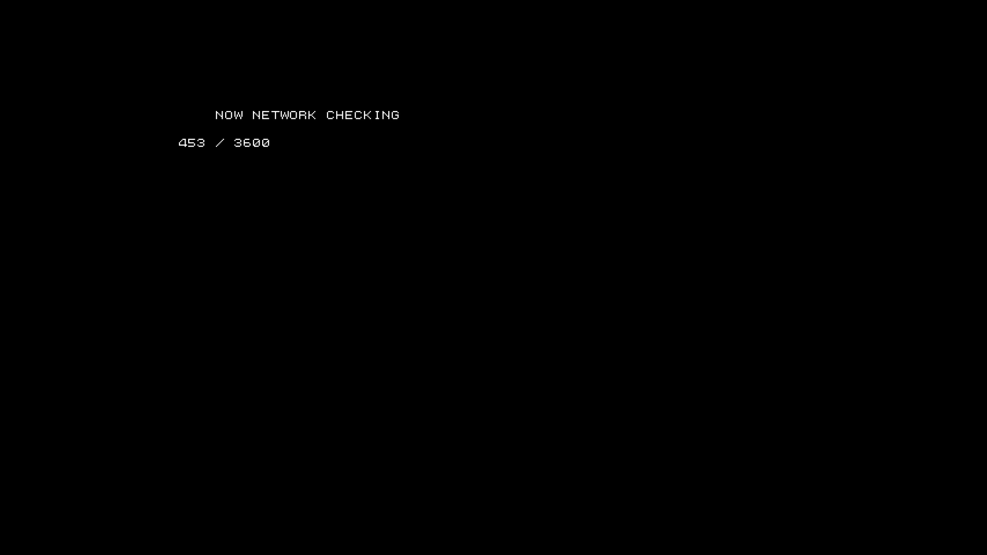
{"action": "key", "text": "F2"}
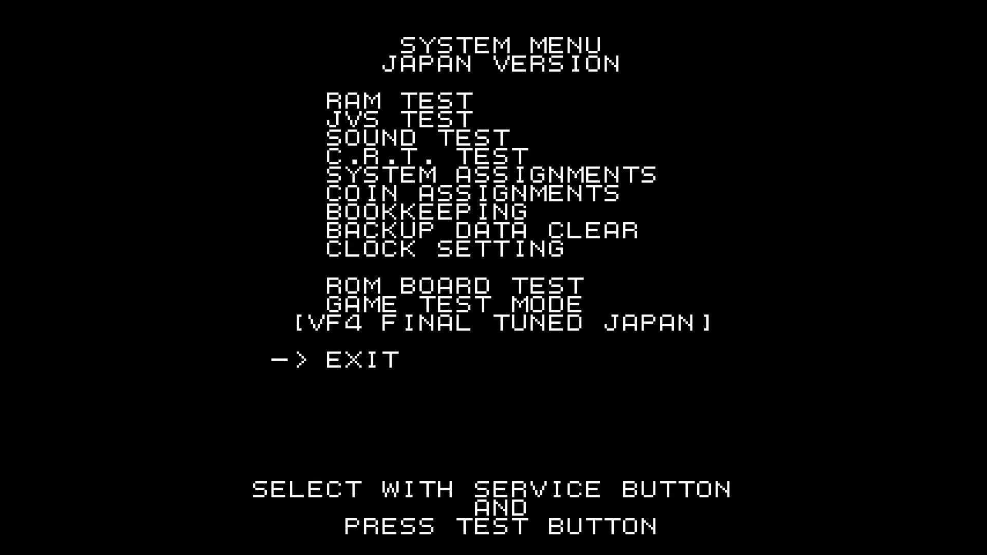
Step: Open the Game Assignments page within VF4 Final Tuned's Game Test Mode
{"action": "key", "text": "F1"}
{"action": "key", "text": "F1"}
{"action": "key", "text": "F1"}
{"action": "key", "text": "F1"}
{"action": "key", "text": "F1"}
{"action": "key", "text": "F1"}
{"action": "key", "text": "F1"}
{"action": "key", "text": "F1"}
{"action": "key", "text": "F1"}
{"action": "key", "text": "F1"}
{"action": "key", "text": "F1"}
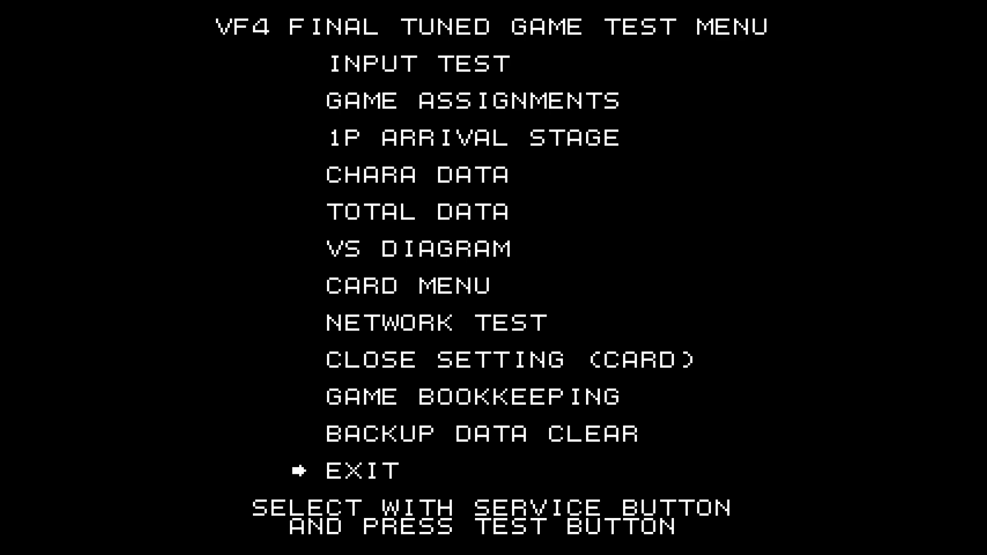
{"action": "key", "text": "F1"}
{"action": "key", "text": "F1"}
{"action": "key", "text": "F2"}
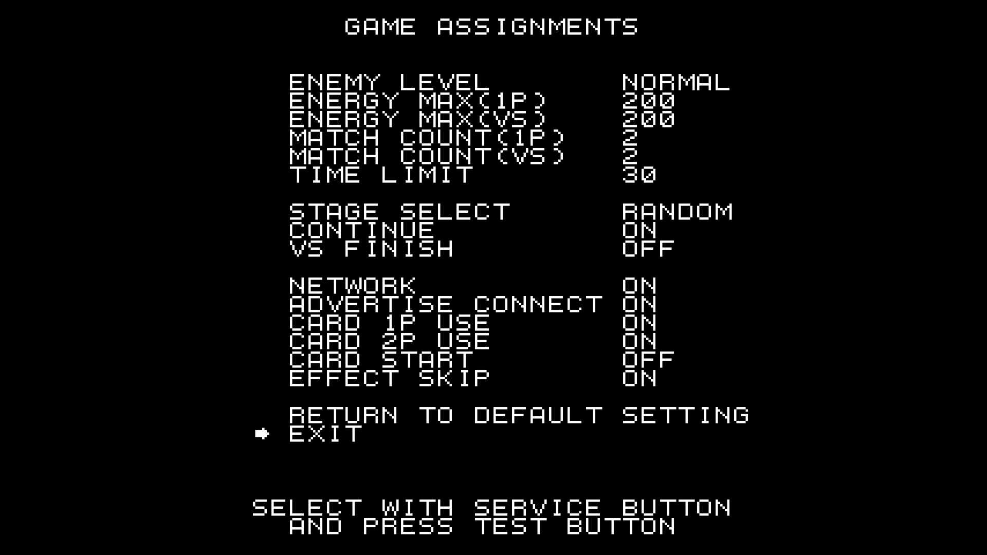
Step: Set Network and Advertise Connect to OFF in Game Assignments
{"action": "key", "text": "F1"}
{"action": "key", "text": "F1"}
{"action": "key", "text": "F1"}
{"action": "key", "text": "F1"}
{"action": "key", "text": "F1"}
{"action": "key", "text": "F1"}
{"action": "key", "text": "F1"}
{"action": "key", "text": "F2"}
{"action": "key", "text": "F1"}
{"action": "key", "text": "F2"}
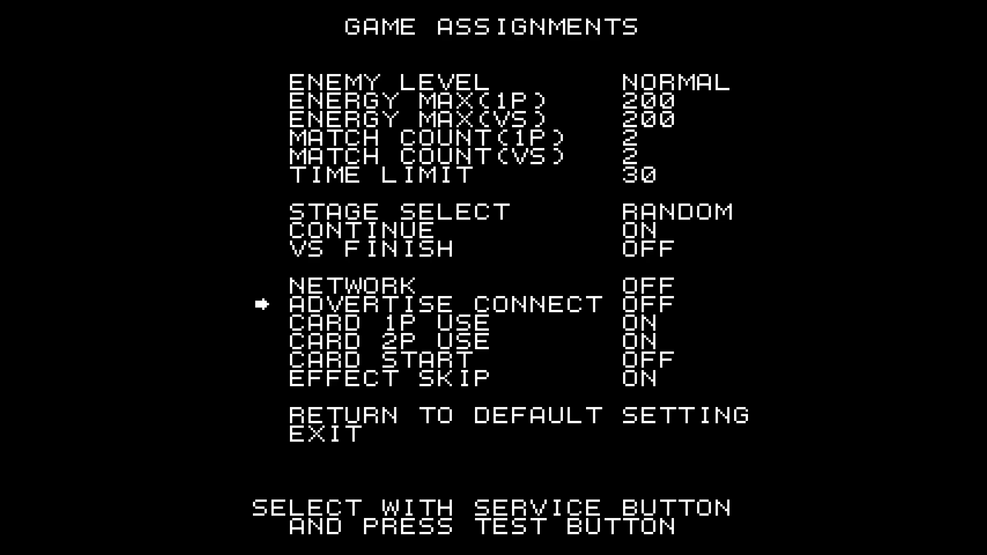
Step: Set Card 1P Use and Card 2P Use to OFF and leave Game Assignments
{"action": "key", "text": "F1"}
{"action": "key", "text": "F2"}
{"action": "key", "text": "F1"}
{"action": "key", "text": "F2"}
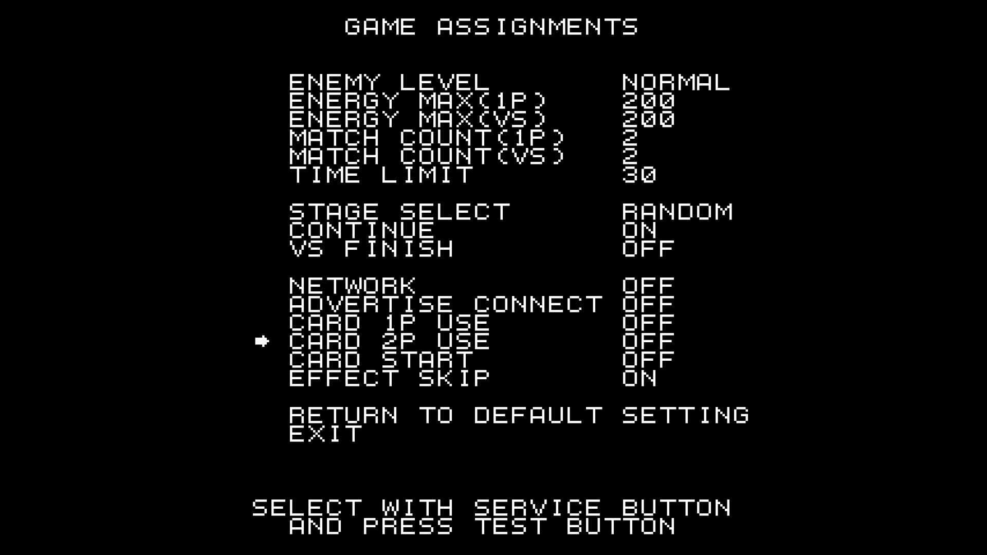
{"action": "key", "text": "F1"}
{"action": "key", "text": "F1"}
{"action": "key", "text": "F1"}
{"action": "key", "text": "F1"}
{"action": "key", "text": "F2"}
Step: Exit the VF4 Final Tuned game test menu to return to the system menu
{"action": "key", "text": "F1"}
{"action": "key", "text": "F1"}
{"action": "key", "text": "F1"}
{"action": "key", "text": "F1"}
{"action": "key", "text": "F1"}
{"action": "key", "text": "F1"}
{"action": "key", "text": "F1"}
{"action": "key", "text": "F1"}
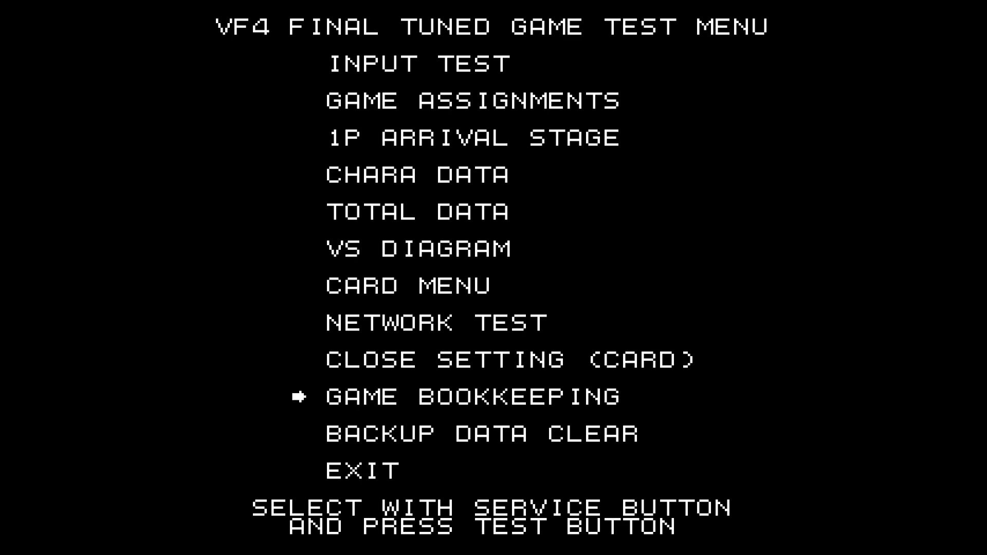
{"action": "key", "text": "F1"}
{"action": "key", "text": "F1"}
{"action": "key", "text": "F2"}
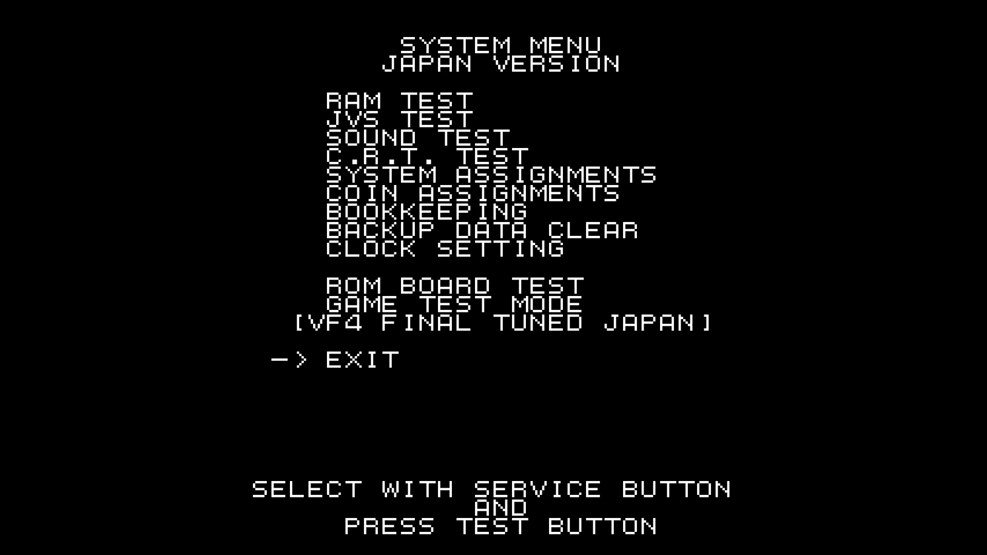
Step: Check the cabinet, sound, monitor and service settings in System Assignments, and return to the system menu
{"action": "key", "text": "F1"}
{"action": "key", "text": "F1"}
{"action": "key", "text": "F1"}
{"action": "key", "text": "F1"}
{"action": "key", "text": "F1"}
{"action": "key", "text": "F2"}
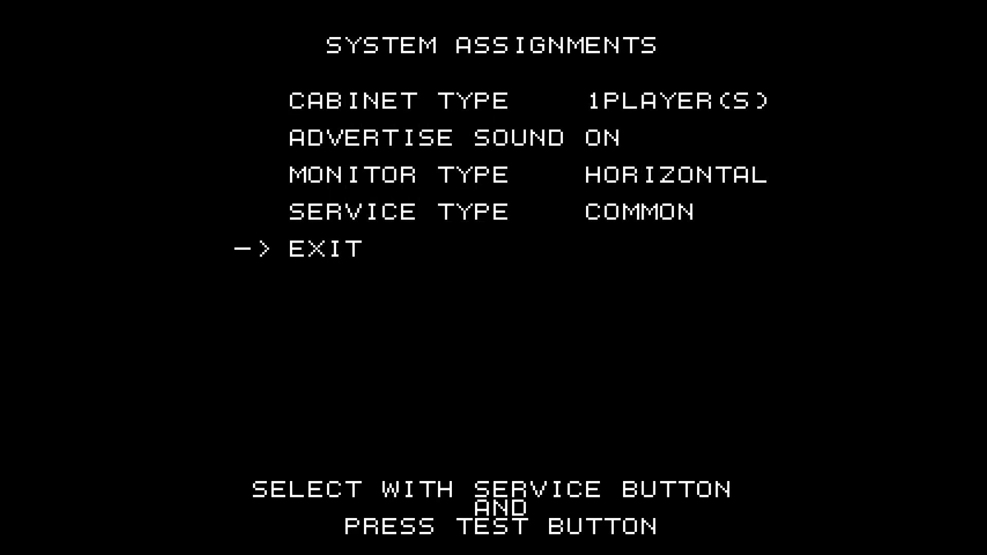
{"action": "key", "text": "F2"}
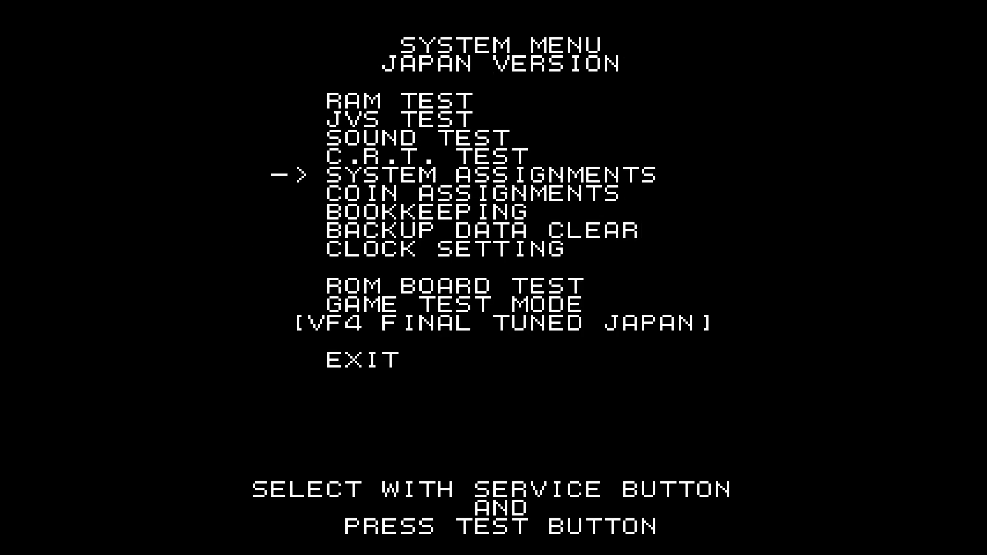
Step: Check the coin chute and credit settings in Coin Assignments, and return to the system menu
{"action": "key", "text": "F1"}
{"action": "key", "text": "F2"}
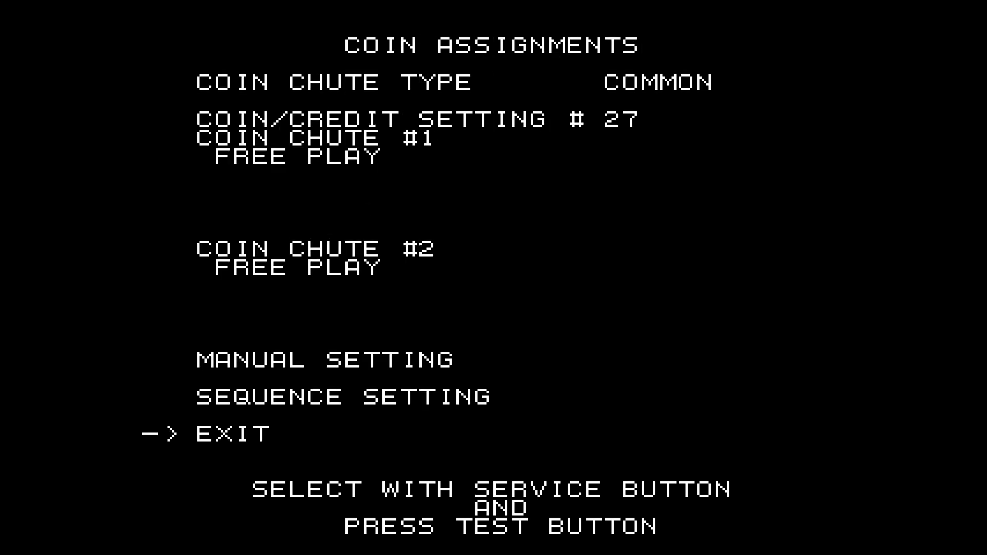
{"action": "key", "text": "F2"}
Step: Exit the system menu to restart the game
{"action": "key", "text": "F1"}
{"action": "key", "text": "F1"}
{"action": "key", "text": "F1"}
{"action": "key", "text": "F1"}
{"action": "key", "text": "F1"}
{"action": "key", "text": "F1"}
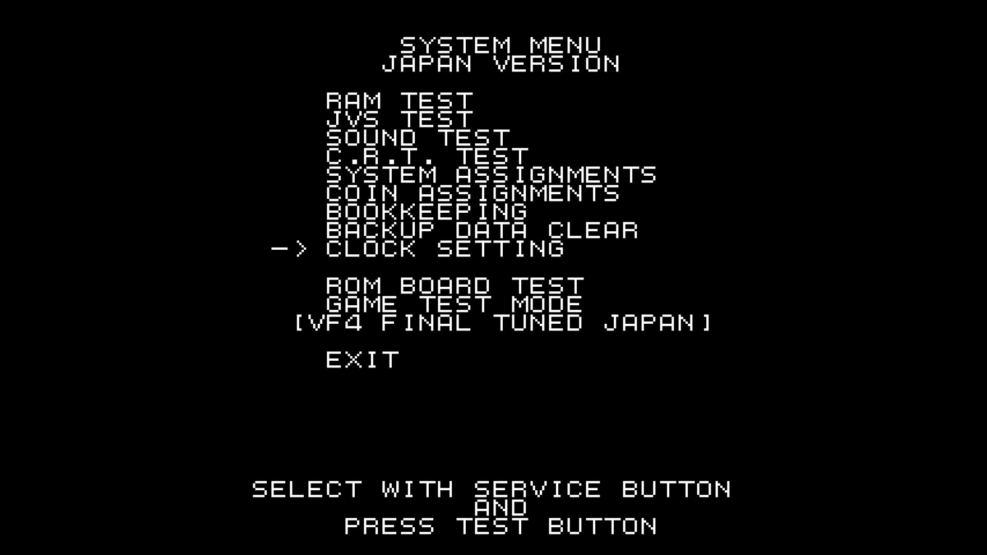